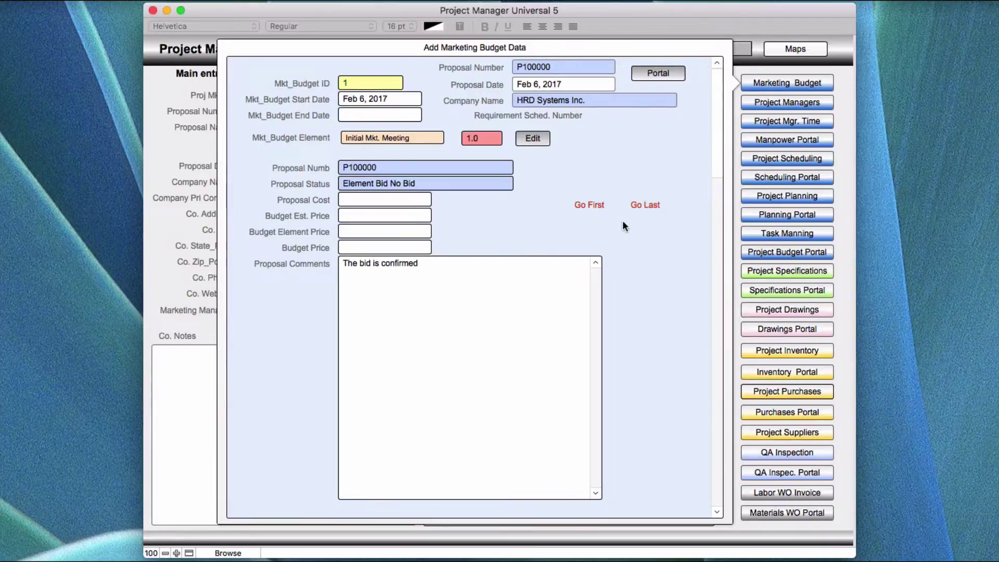
Look through the marketing budget entries and view the proposal status choices for the Initial Mkt. Meeting element.
scroll(623, 220, "down", 5)
scroll(624, 225, "down", 4)
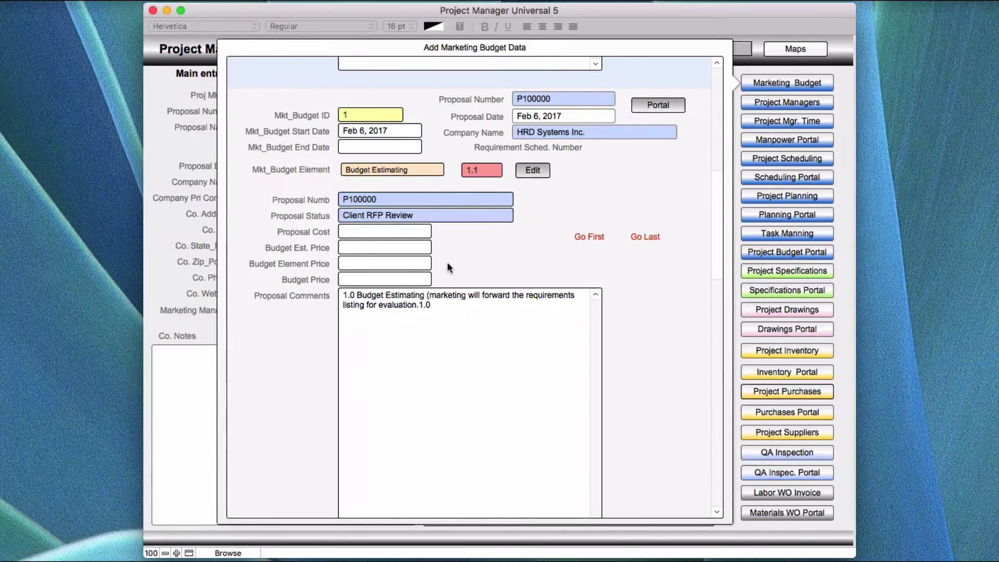
scroll(446, 264, "up", 10)
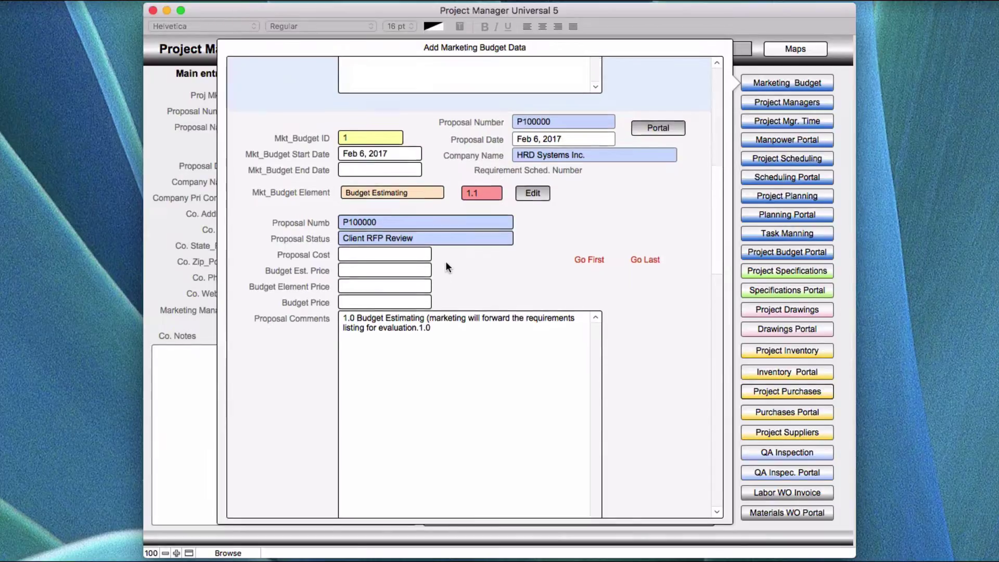
scroll(446, 267, "up", 3)
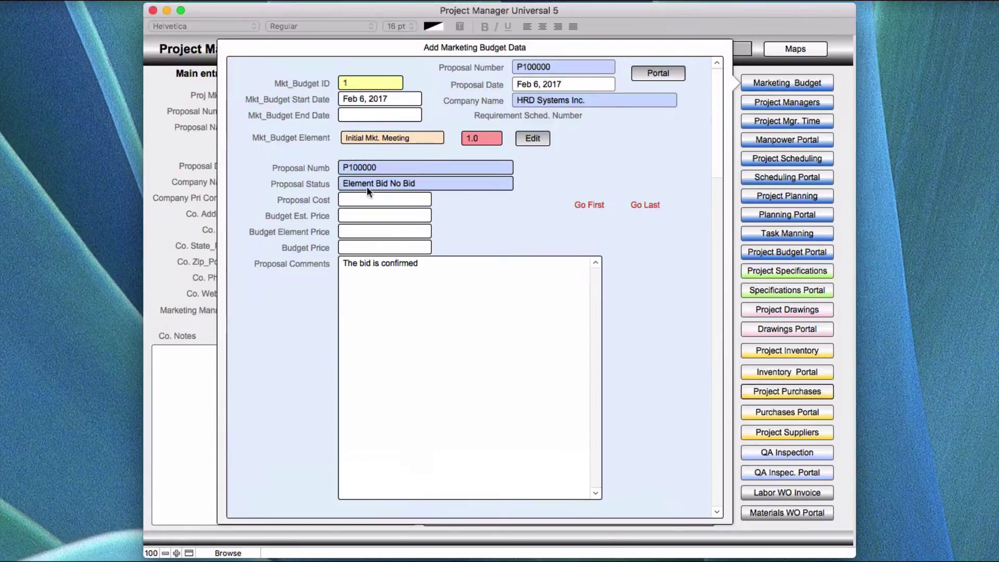
left_click(430, 182)
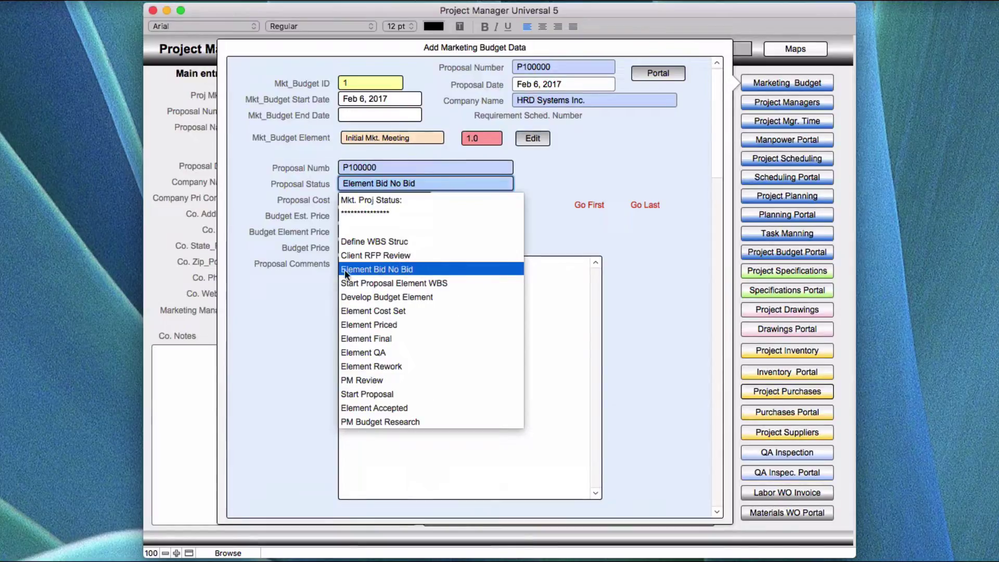
left_click(547, 228)
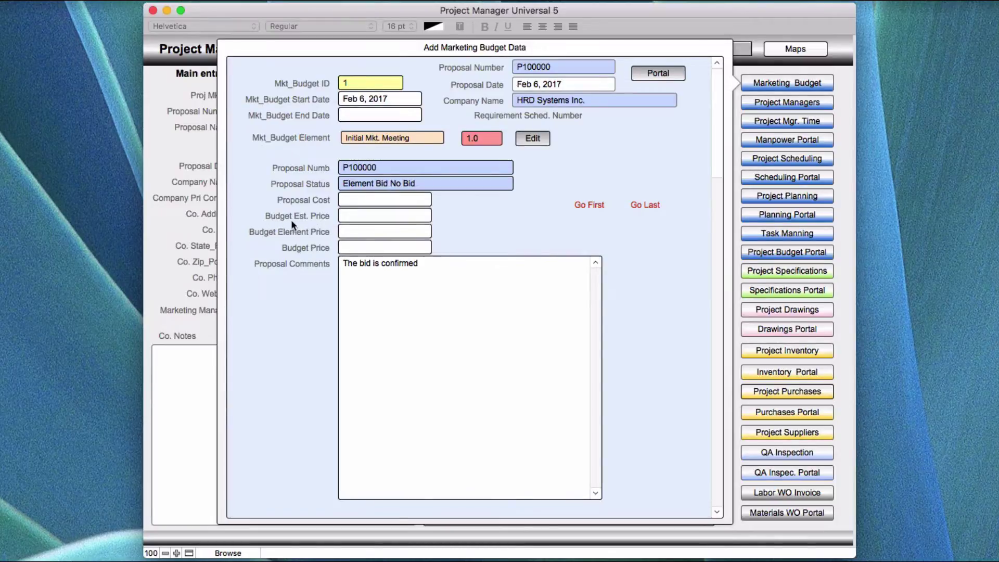
left_click(364, 218)
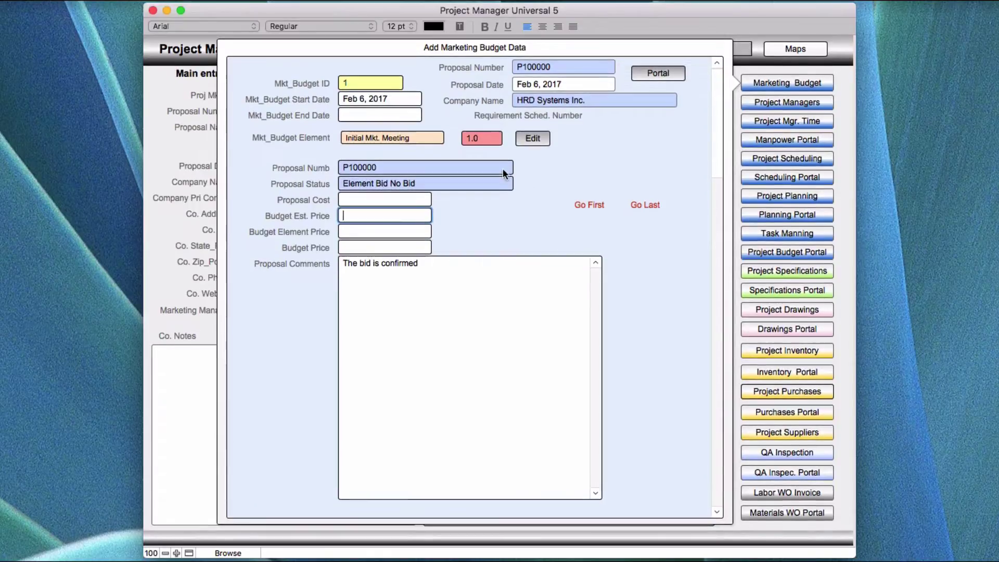
View the proposal status choices for the Budget Estimating entry in the marketing budget data.
scroll(503, 168, "down", 5)
scroll(502, 173, "down", 3)
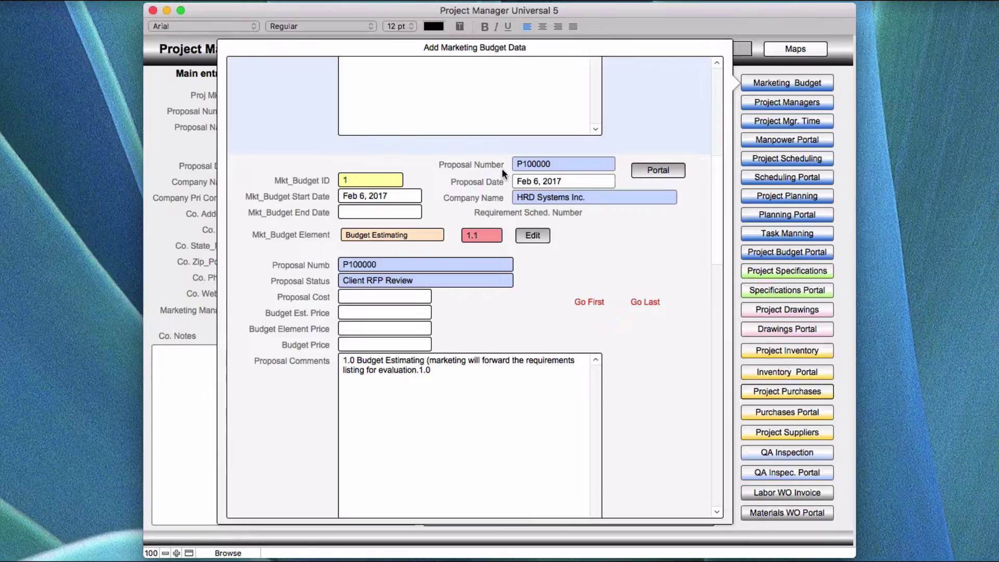
scroll(502, 172, "down", 1)
left_click(414, 249)
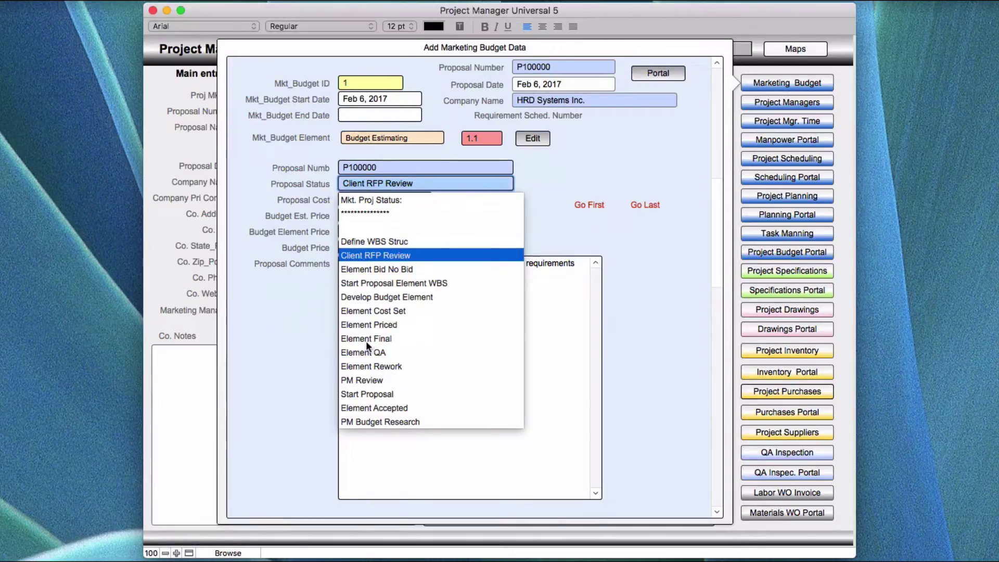
left_click(630, 230)
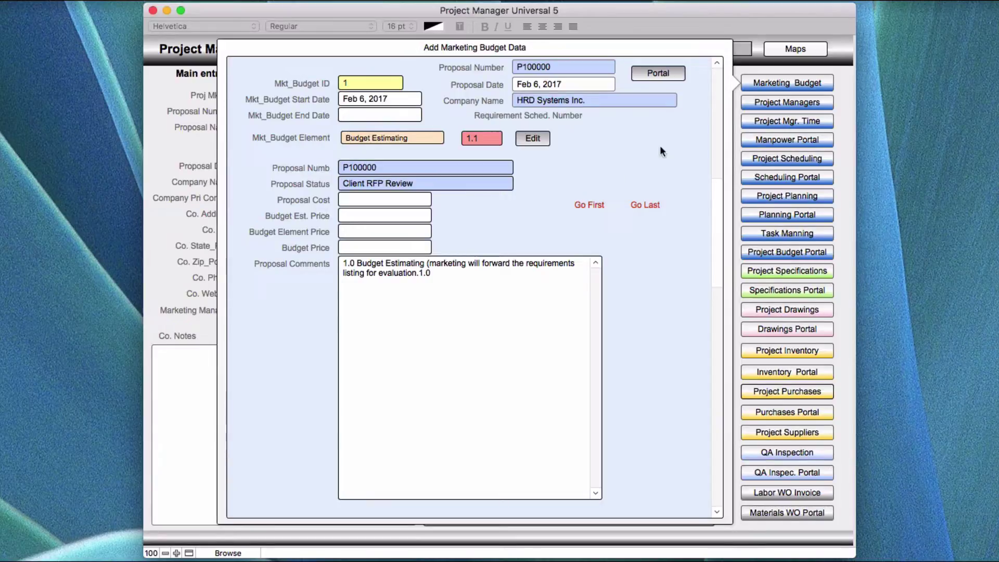
Show the project managers assigned to this project and view the selectable managers for the PM Lead Engineer record.
left_click(791, 102)
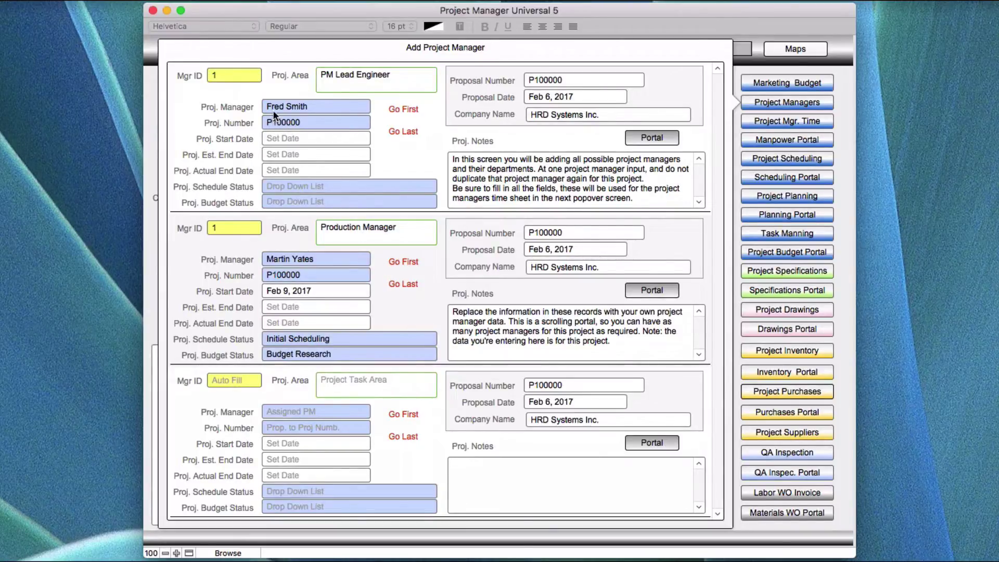
left_click(286, 107)
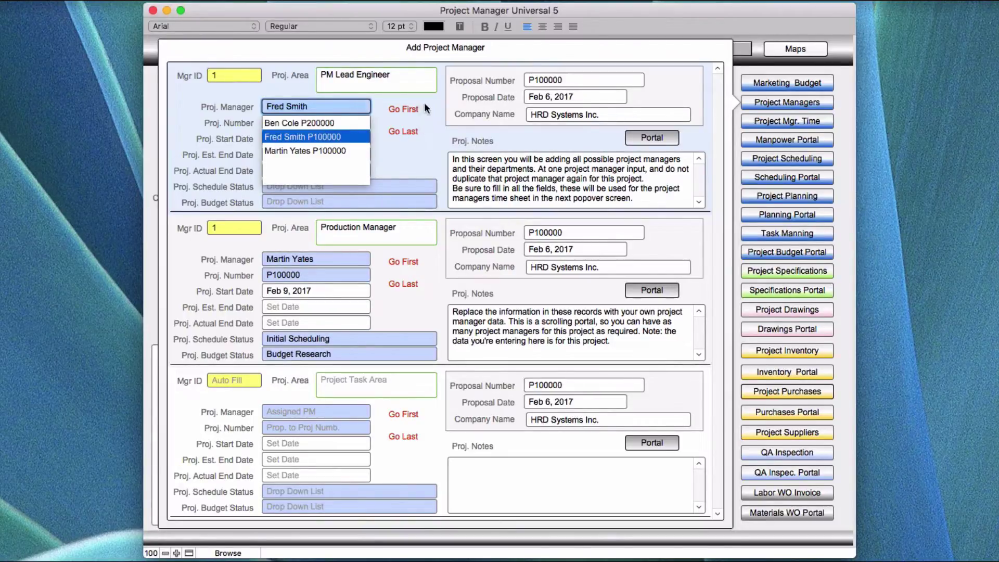
left_click(397, 94)
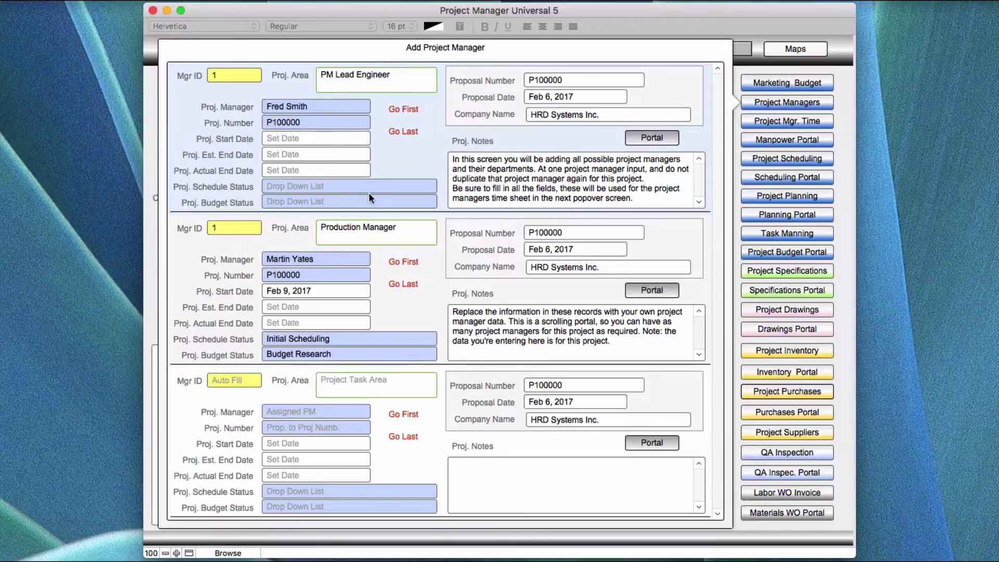
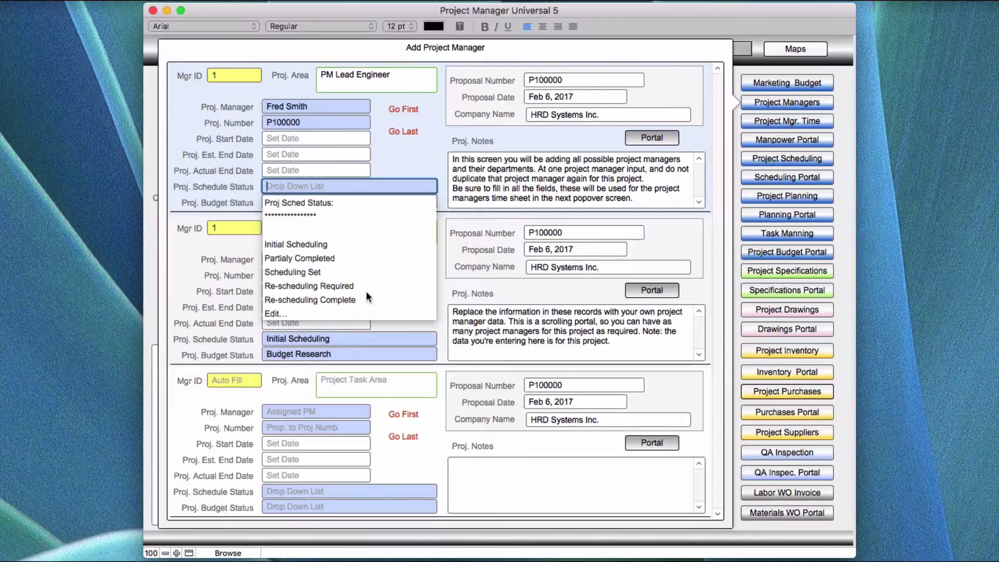
Inspect the editable value lists behind the project schedule status and project budget status fields without changing them.
left_click(272, 312)
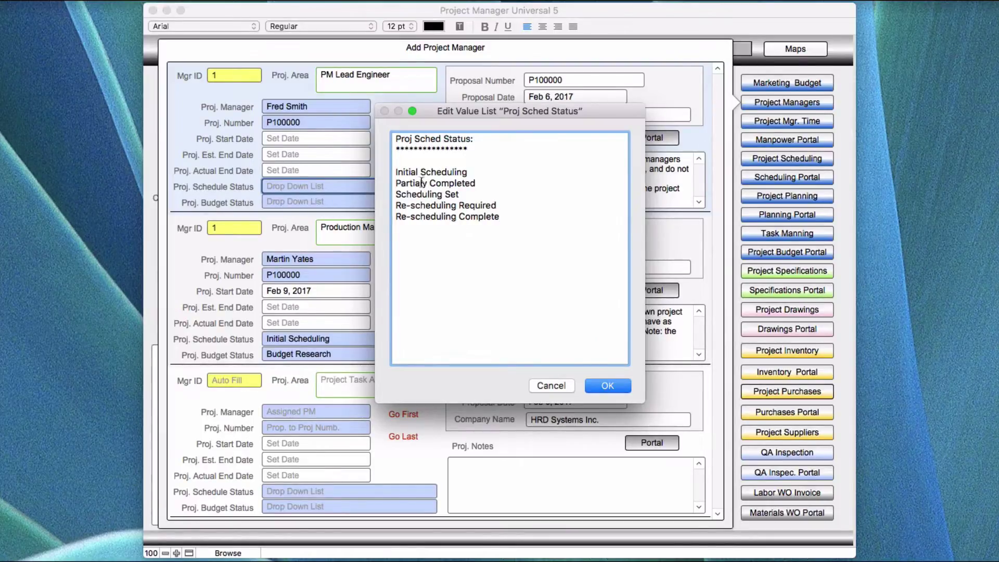
left_click(600, 386)
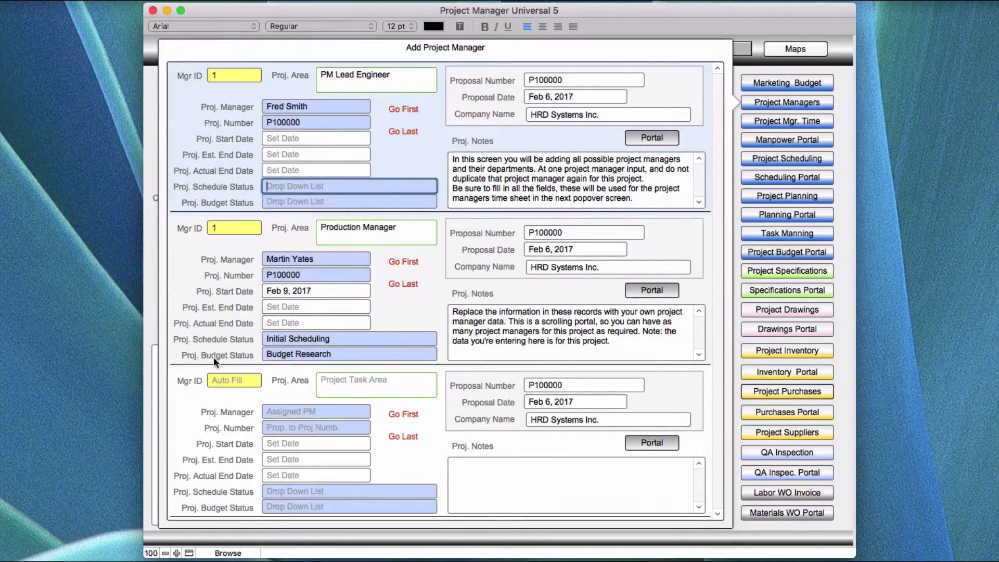
left_click(302, 353)
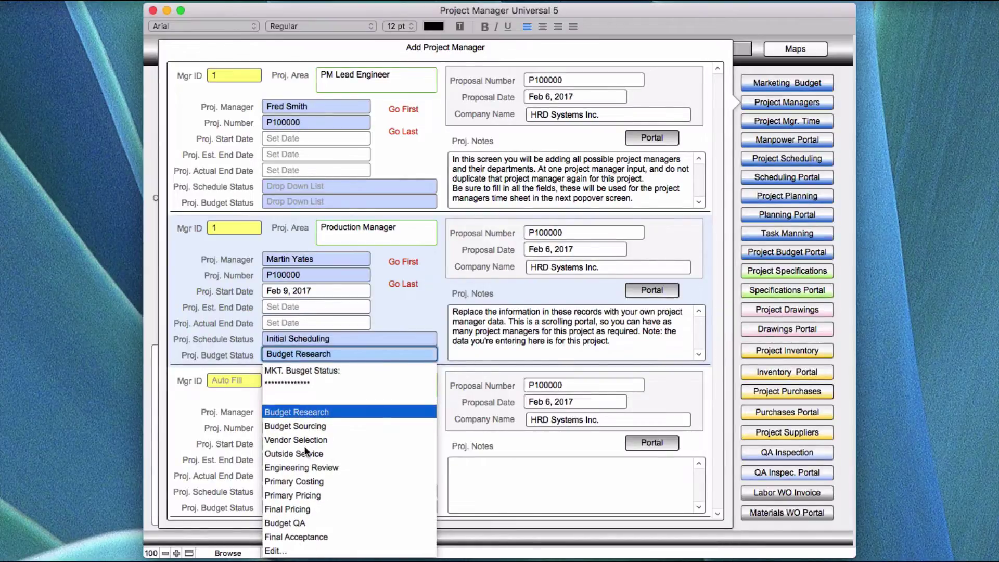
left_click(275, 551)
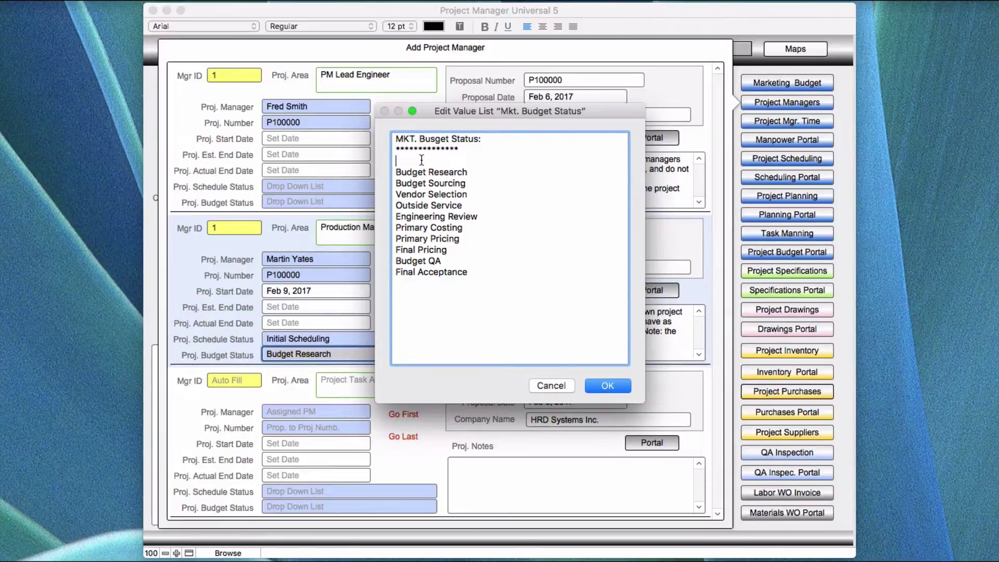
left_click(593, 385)
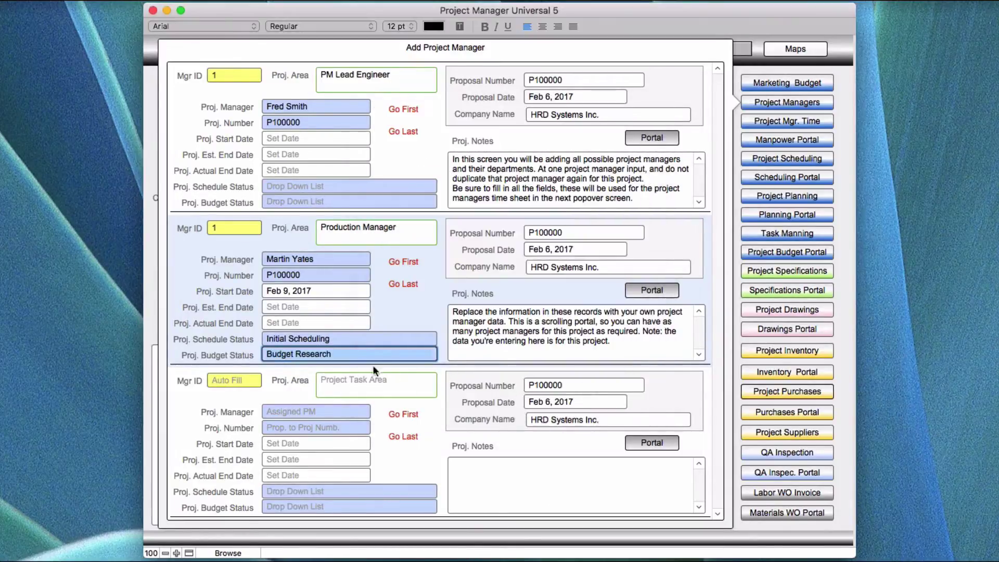
Clear the Production Manager record's project budget status and set it to Budget Research.
left_click(346, 351)
key("BackSpace")
left_click(388, 319)
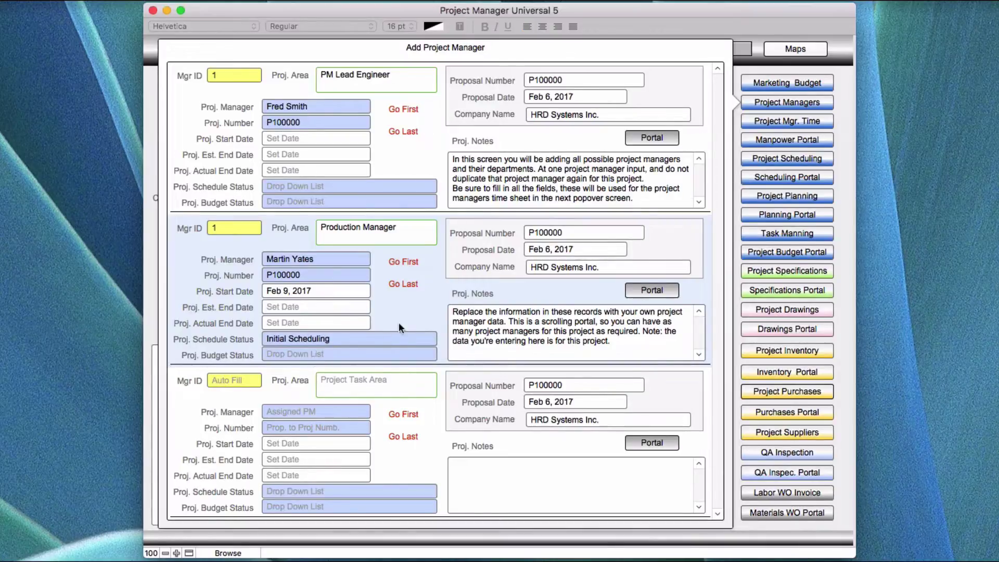
left_click(344, 353)
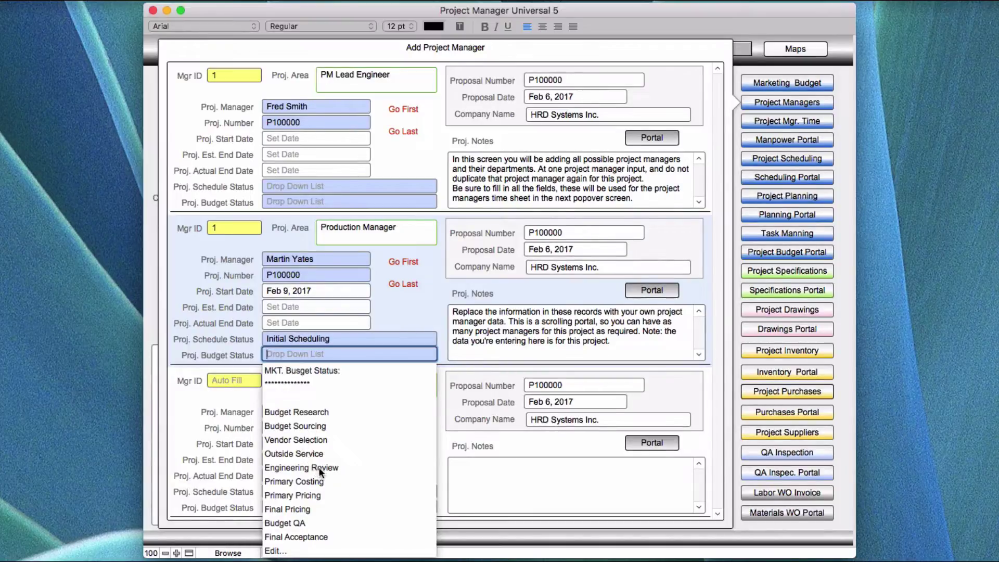
left_click(304, 412)
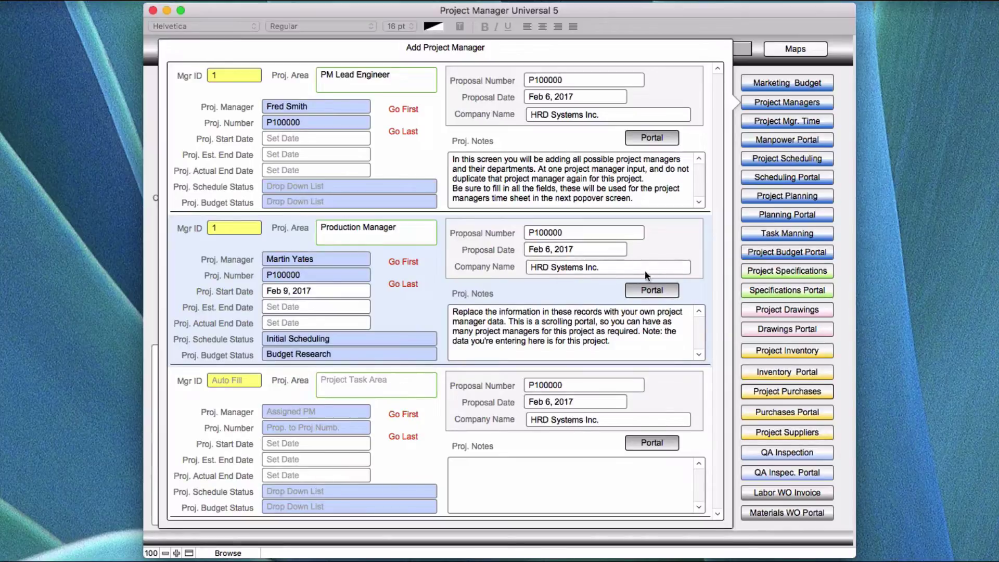
Open the ABC Engineering Inc. project P200000 from the marketing list view and show its project managers.
left_click(734, 256)
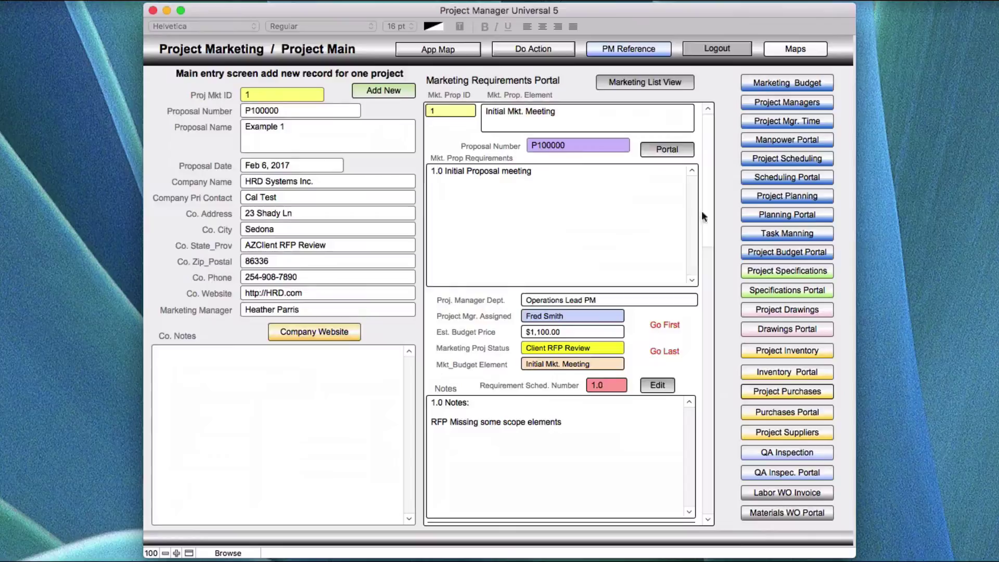
left_click(635, 83)
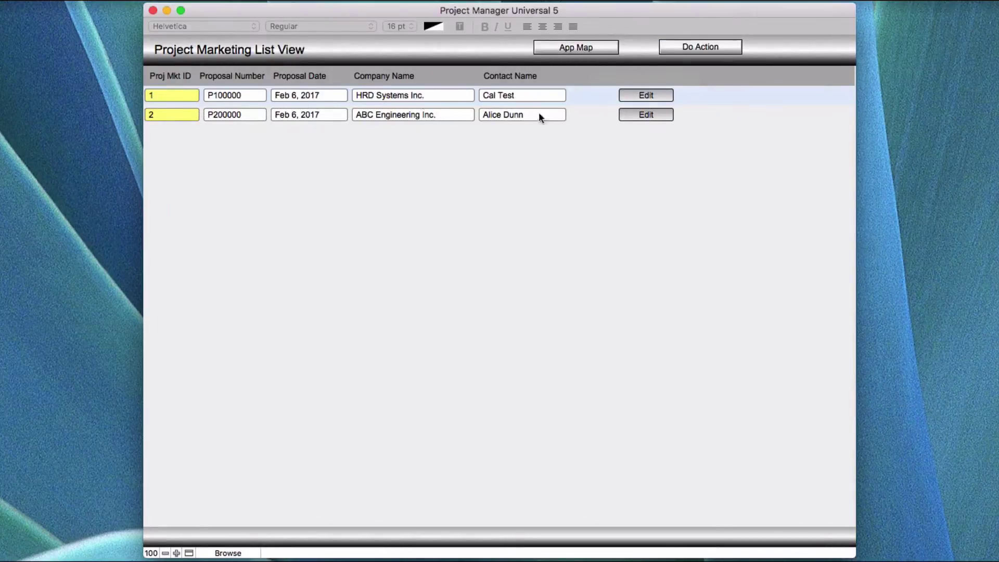
left_click(634, 115)
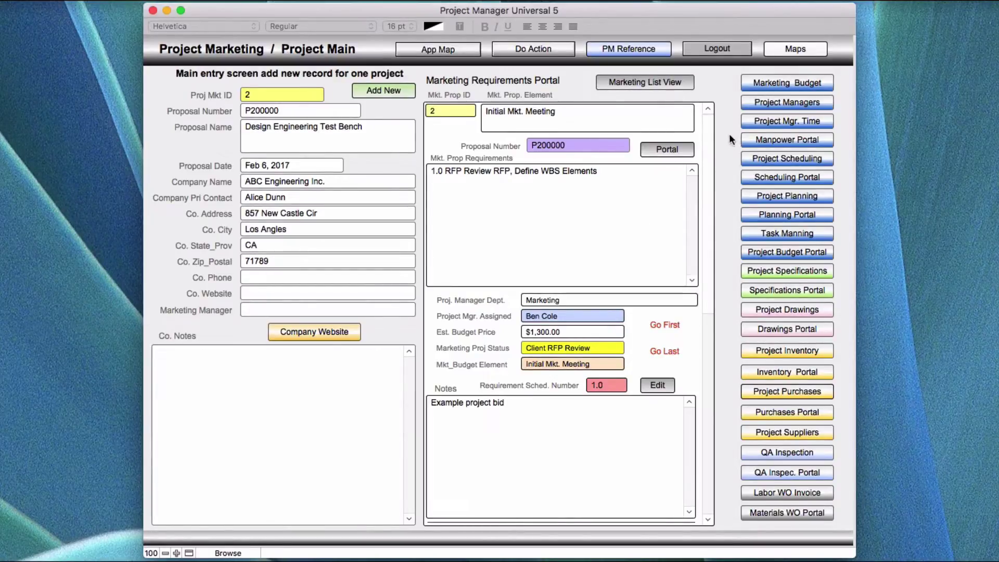
left_click(773, 106)
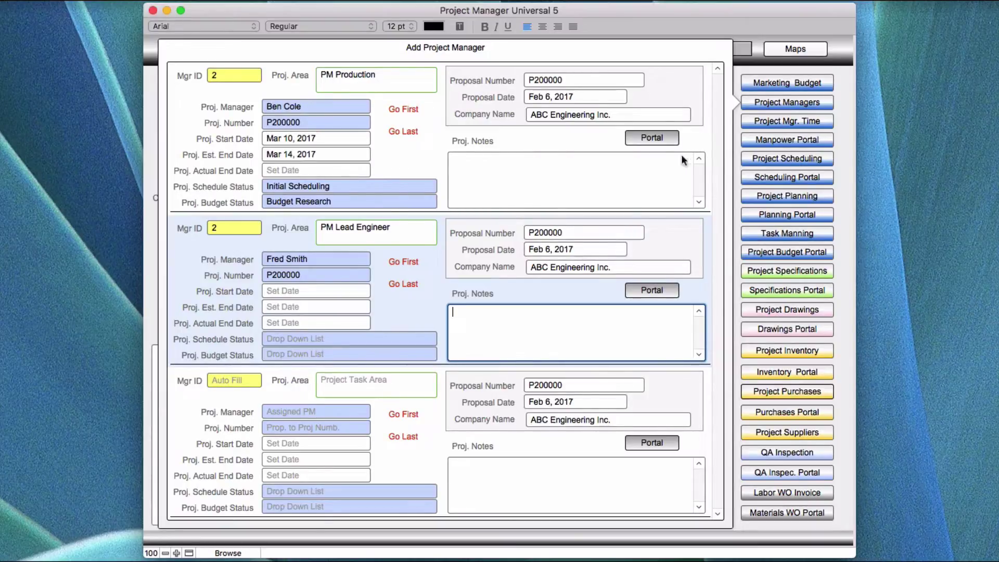
Show the project manager time sheets and view the work task status and project manager choices for the Budget Estimating entry.
left_click(771, 119)
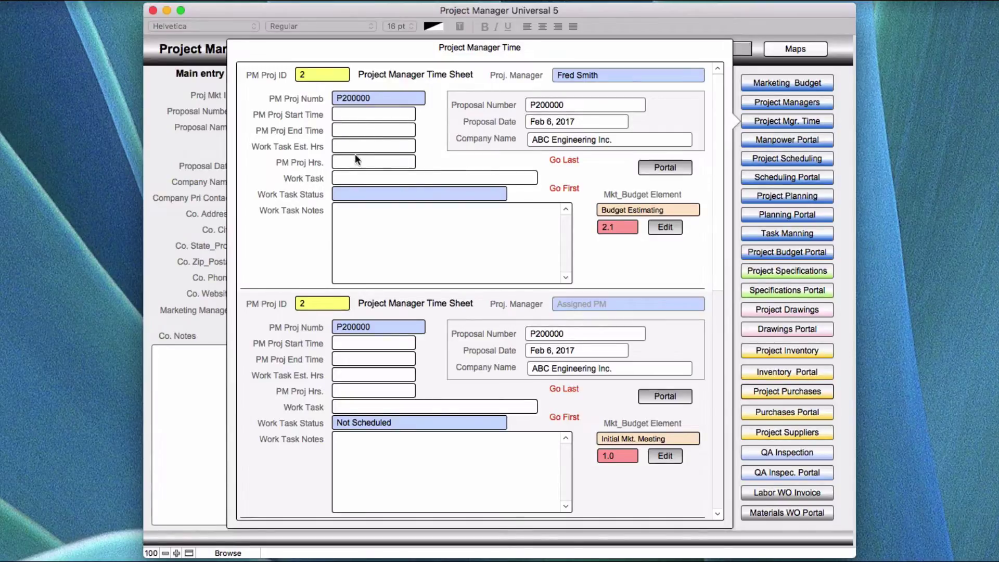
left_click(358, 192)
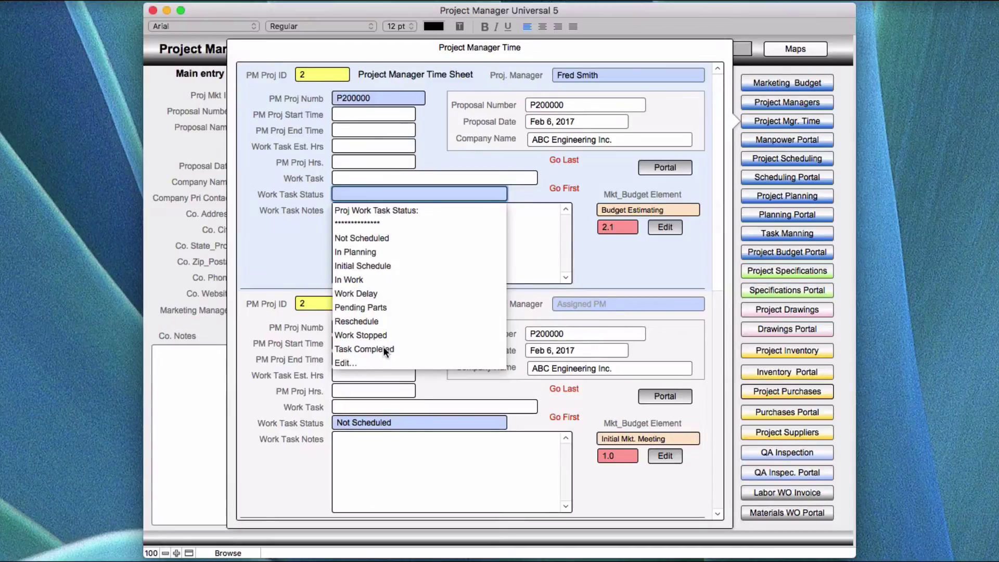
left_click(275, 228)
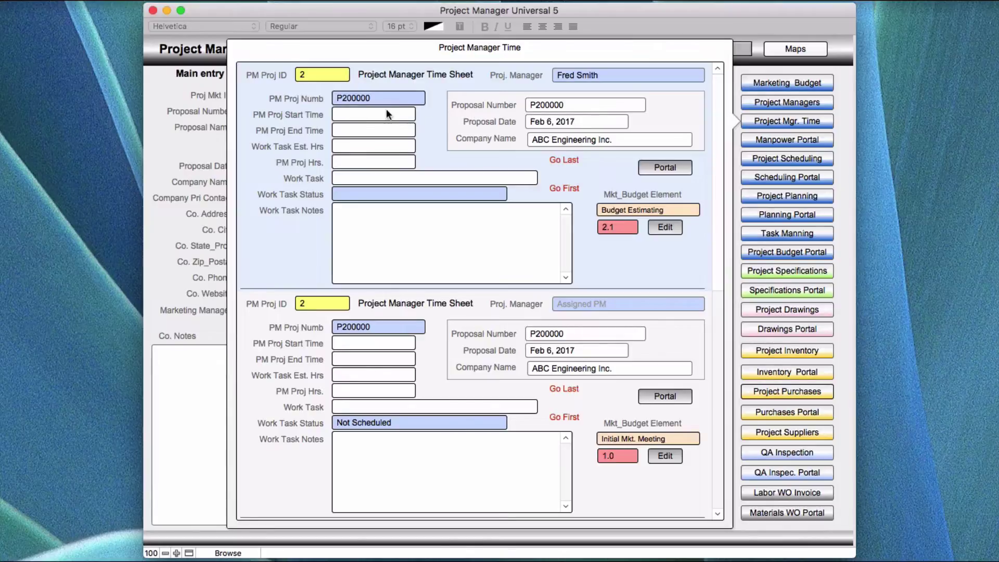
left_click(593, 77)
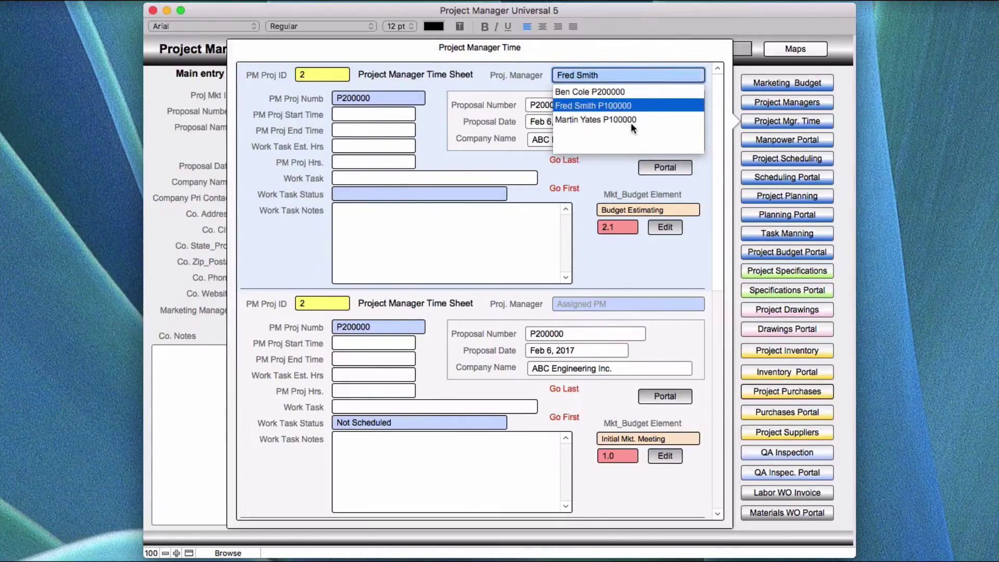
key("Escape")
left_click(479, 82)
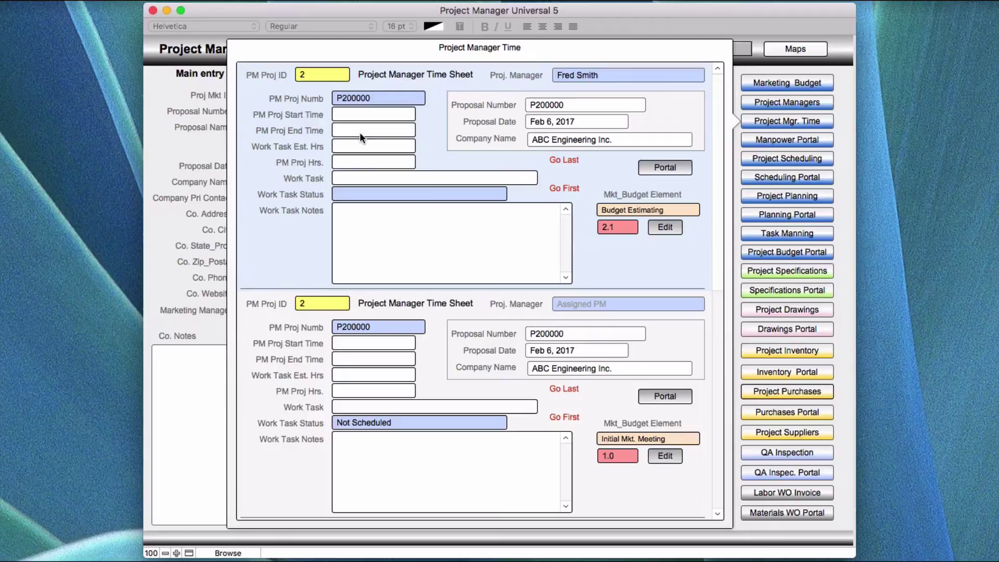
Open the Project Managers Portal record for the Budget Estimating time sheet.
left_click(380, 237)
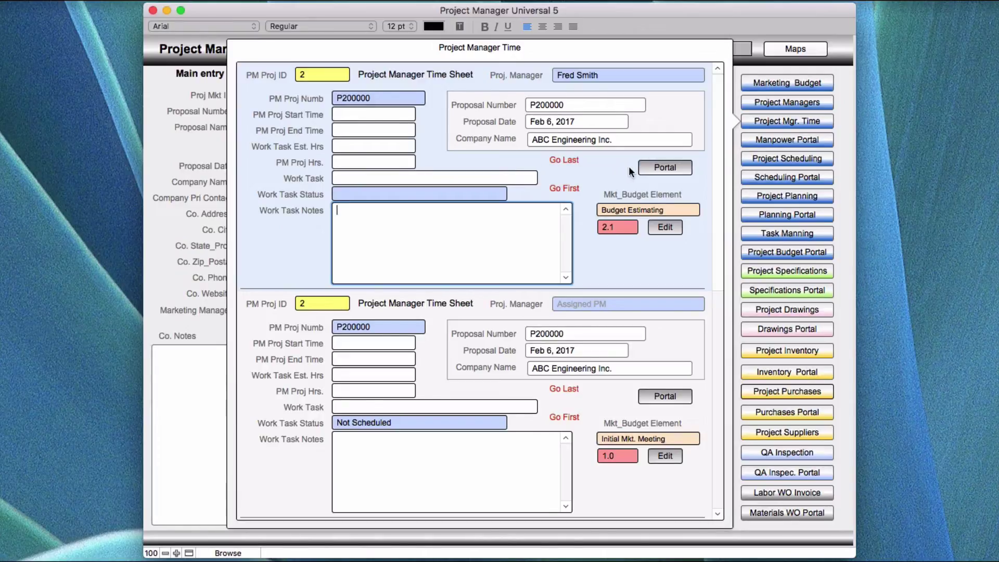
left_click(665, 168)
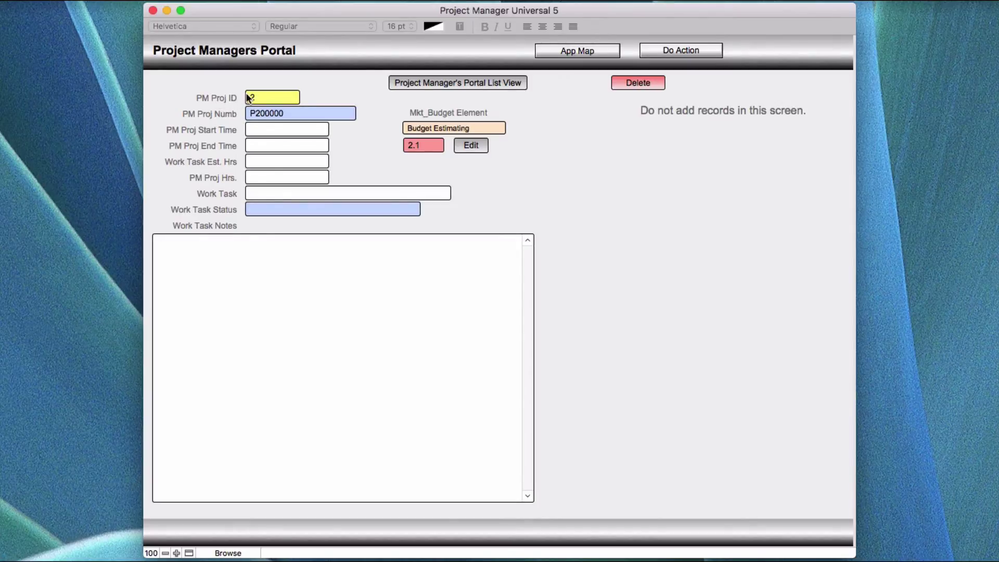
Return to the Project Marketing screen and open the portal record for the Initial Mkt. Meeting requirement.
left_click(584, 52)
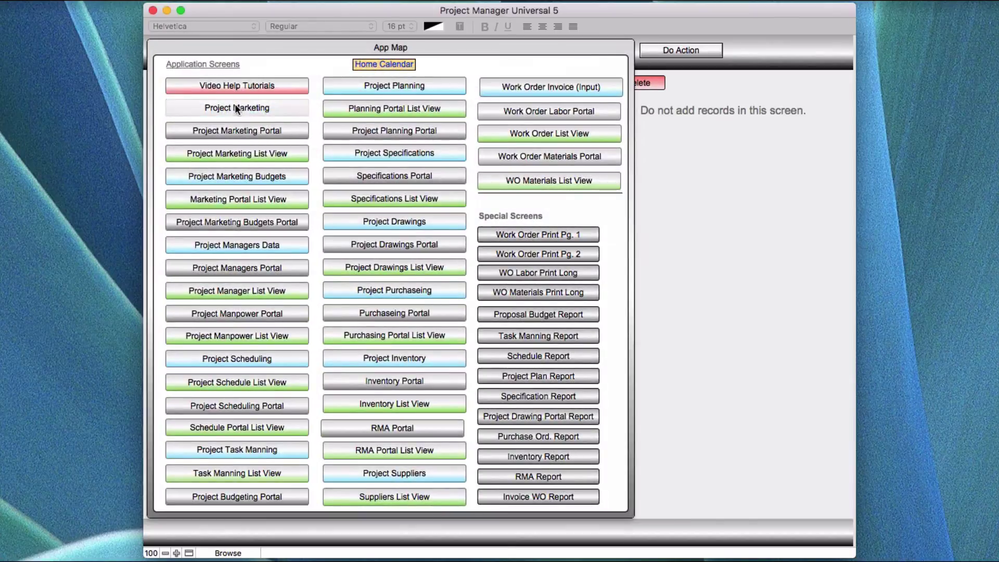
left_click(235, 107)
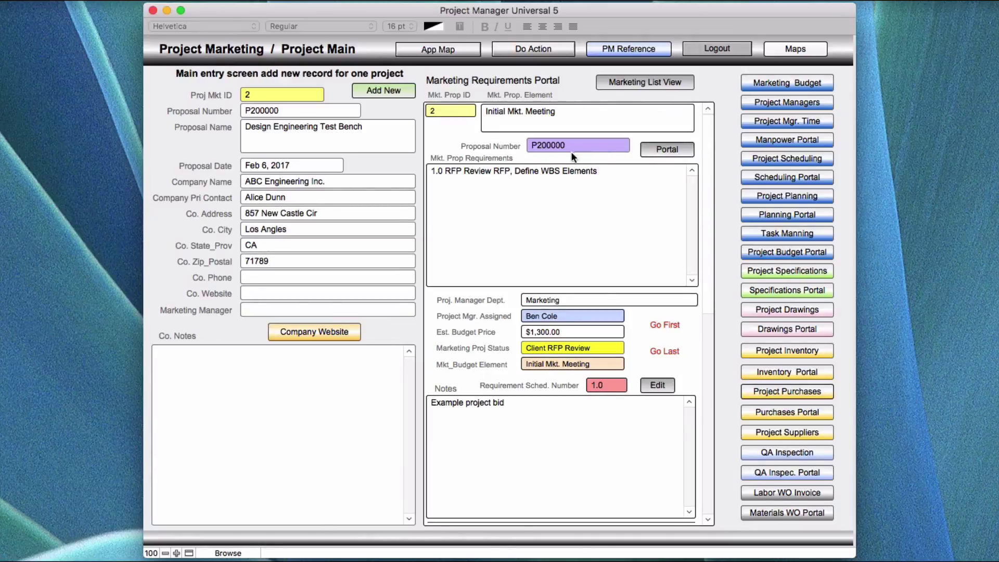
left_click(668, 150)
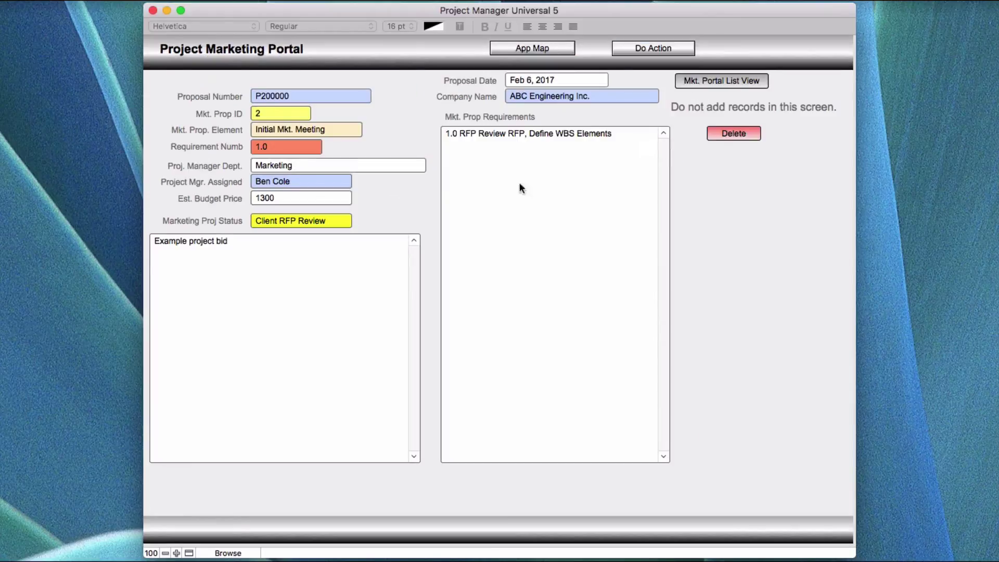
Review the available record actions and open the requirement 1.2 record of proposal P100000 from the marketing portal list view.
left_click(641, 49)
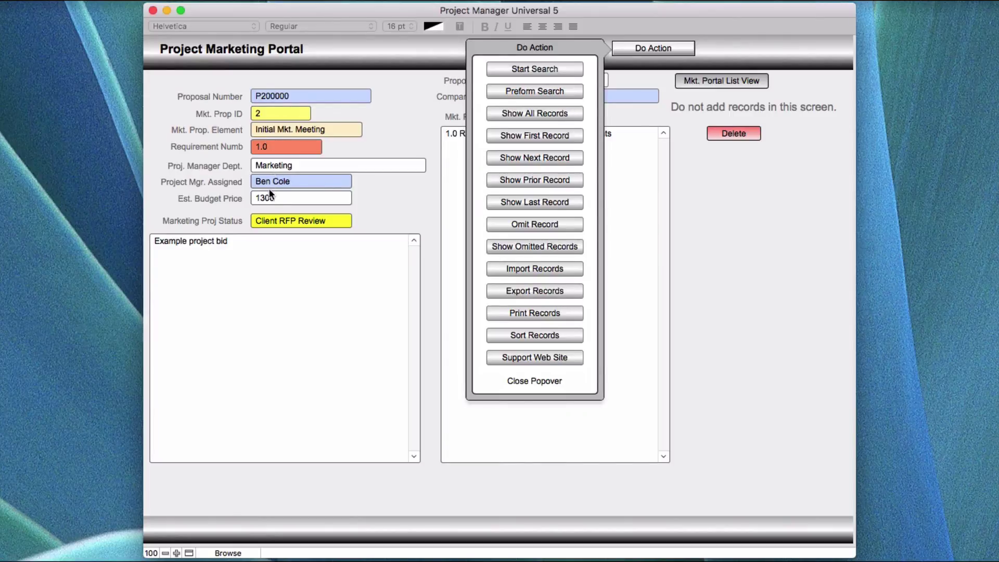
left_click(232, 209)
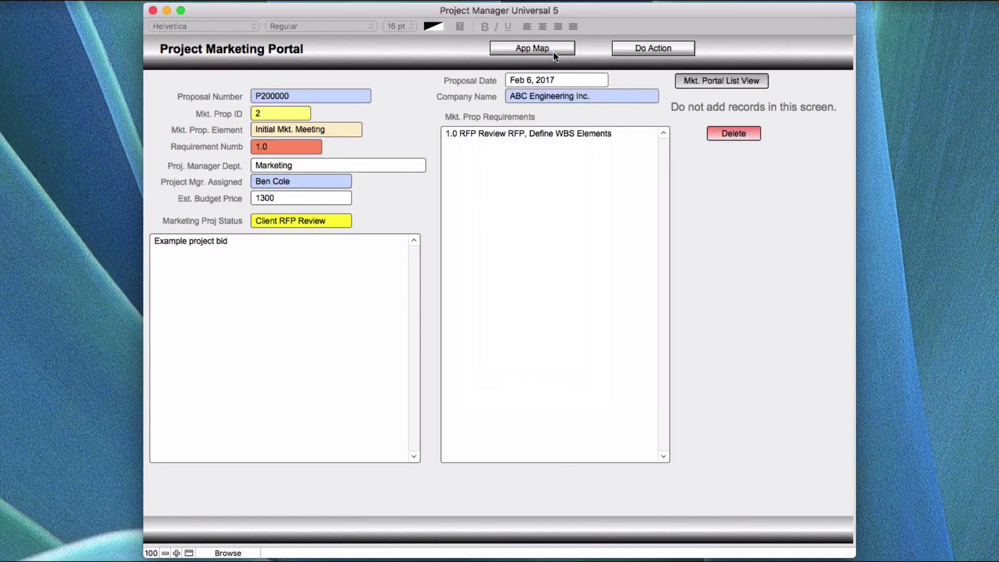
left_click(708, 83)
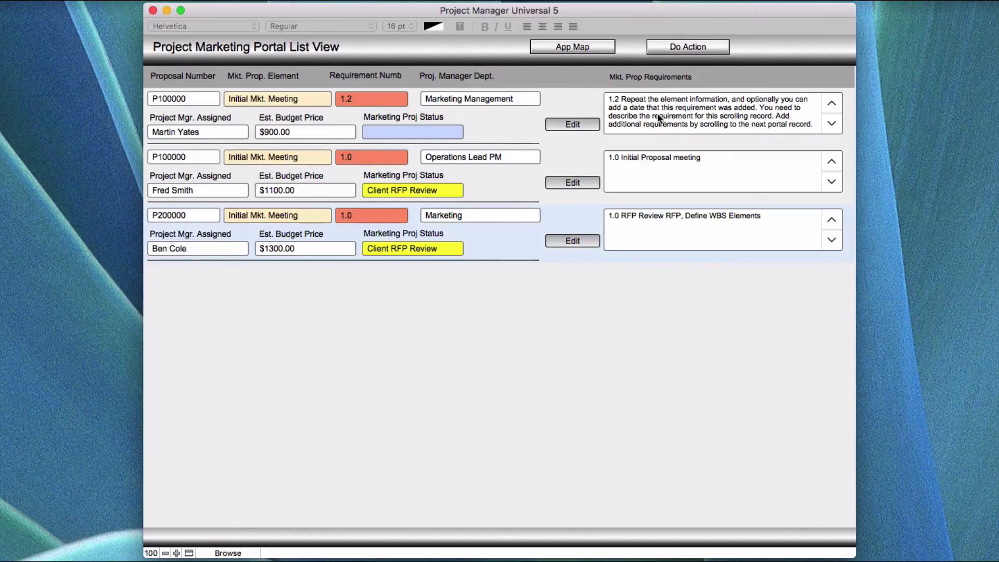
left_click(567, 121)
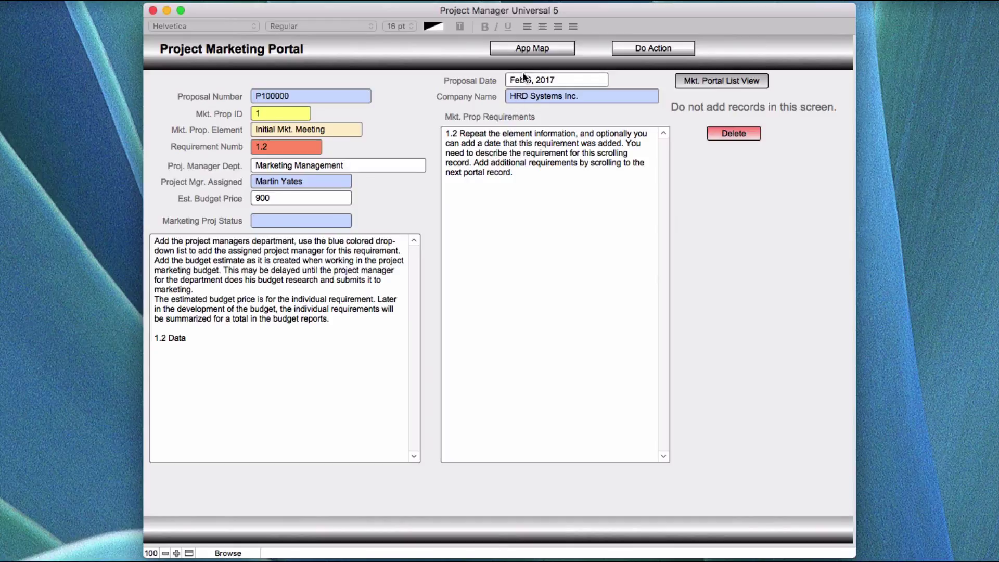
Return to the Project Marketing screen and show the project manager time sheets for P200000.
left_click(521, 49)
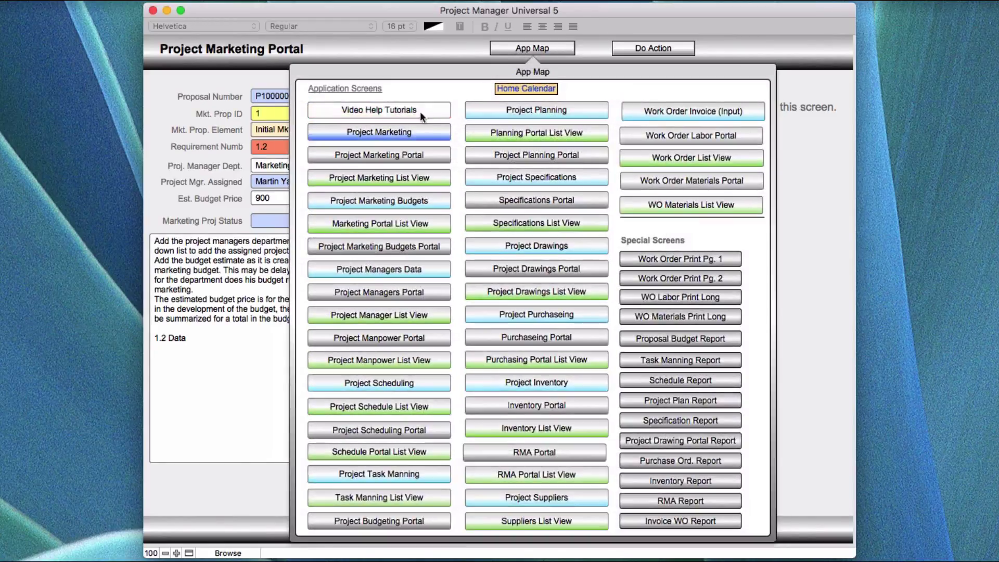
left_click(384, 132)
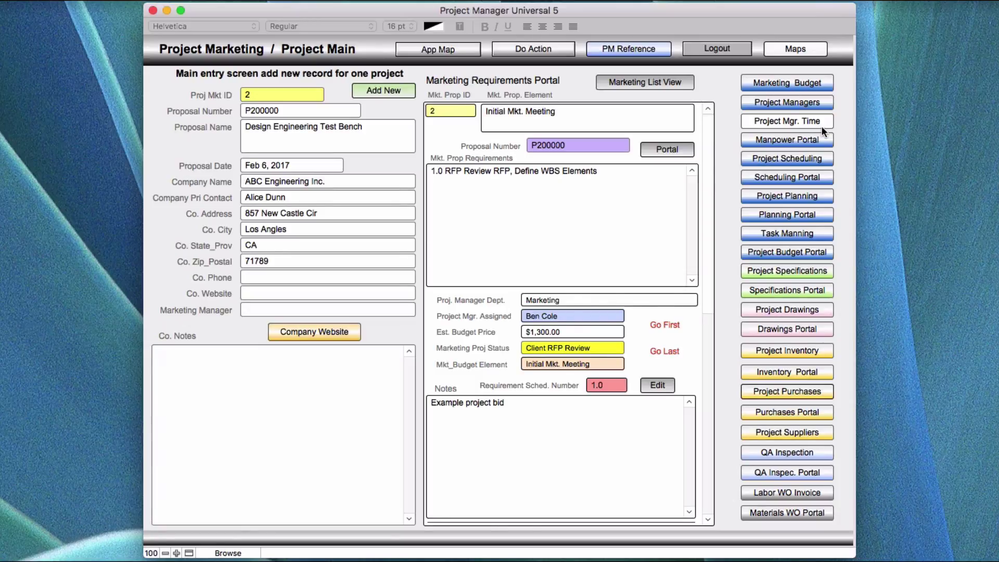
left_click(804, 121)
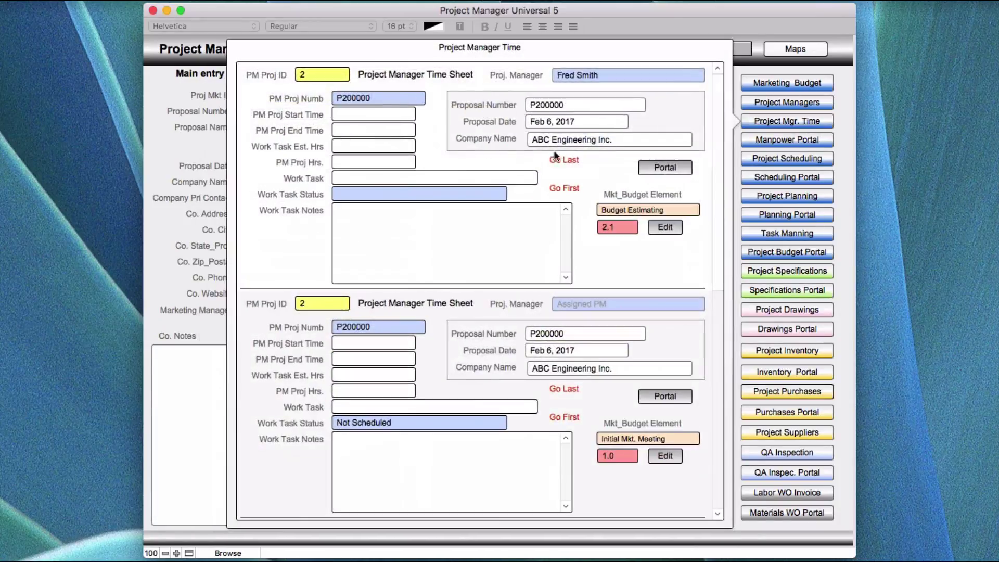